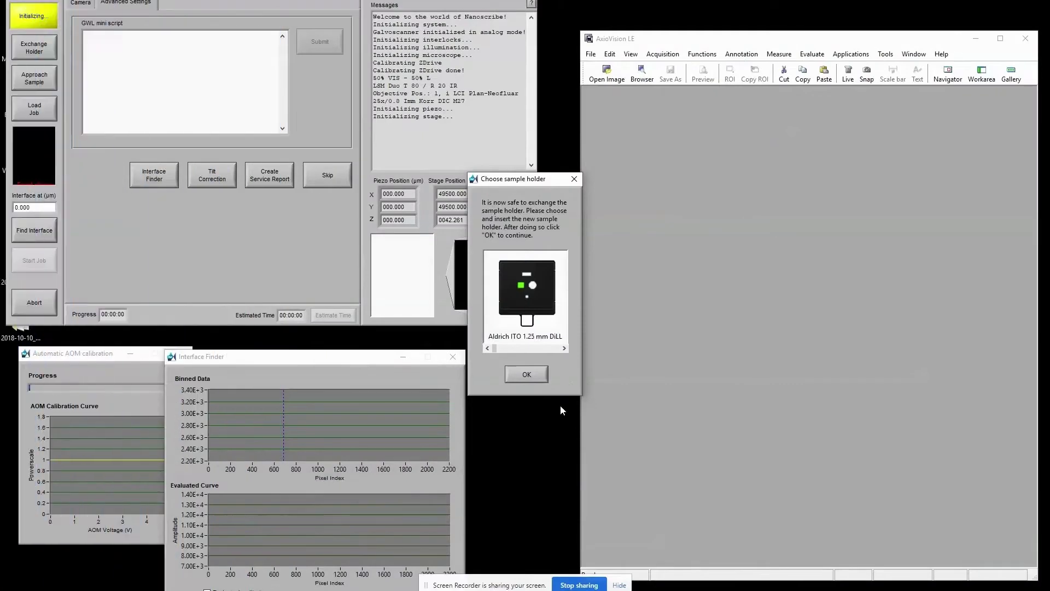
Browse forward and back through the available sample holder options.
{"action": "left_click", "coordinate": [565, 349]}
{"action": "left_click", "coordinate": [565, 349]}
{"action": "left_click", "coordinate": [566, 350]}
{"action": "left_click", "coordinate": [566, 350]}
{"action": "left_click", "coordinate": [488, 348]}
{"action": "left_click", "coordinate": [488, 348]}
{"action": "left_click", "coordinate": [487, 348]}
{"action": "left_click", "coordinate": [488, 348]}
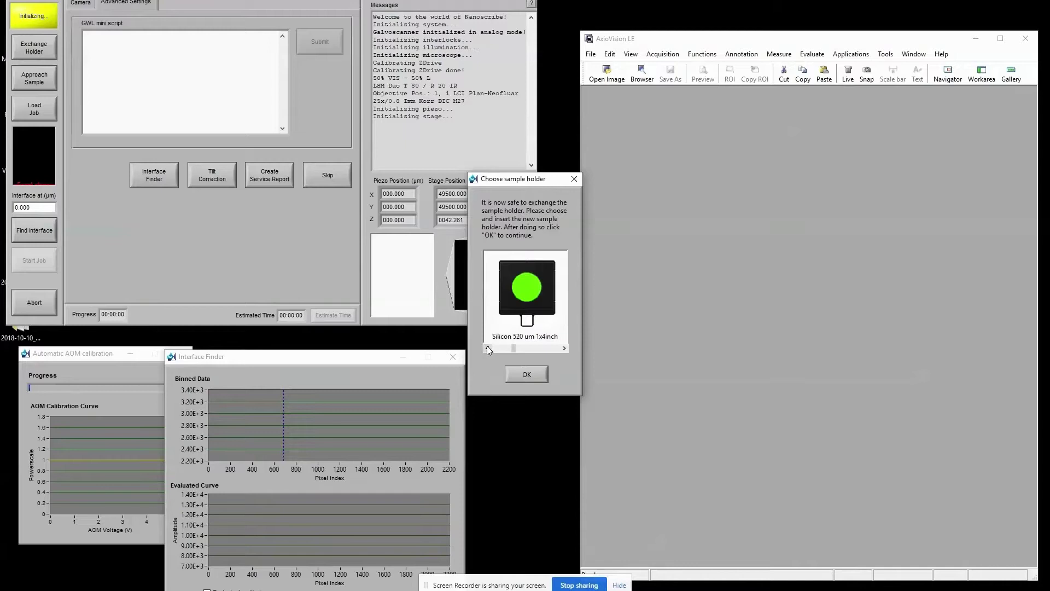
{"action": "left_click", "coordinate": [562, 351]}
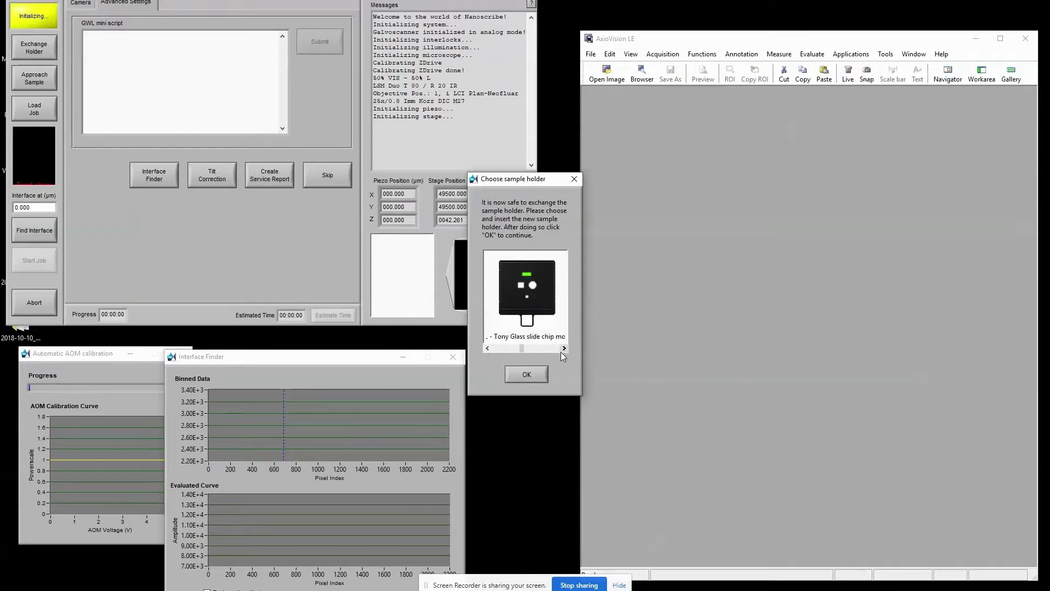
{"action": "left_click", "coordinate": [563, 348]}
{"action": "left_click", "coordinate": [563, 349]}
Select the Nanoscribe ITO holder for 25x and confirm it.
{"action": "left_click", "coordinate": [564, 348]}
{"action": "left_click", "coordinate": [566, 348]}
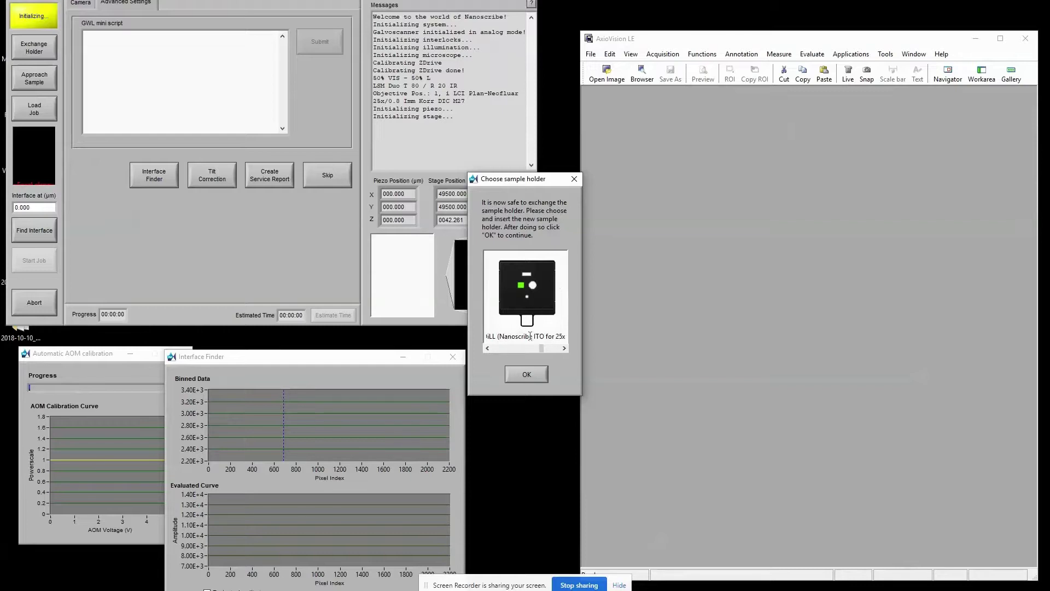
{"action": "left_click", "coordinate": [528, 378]}
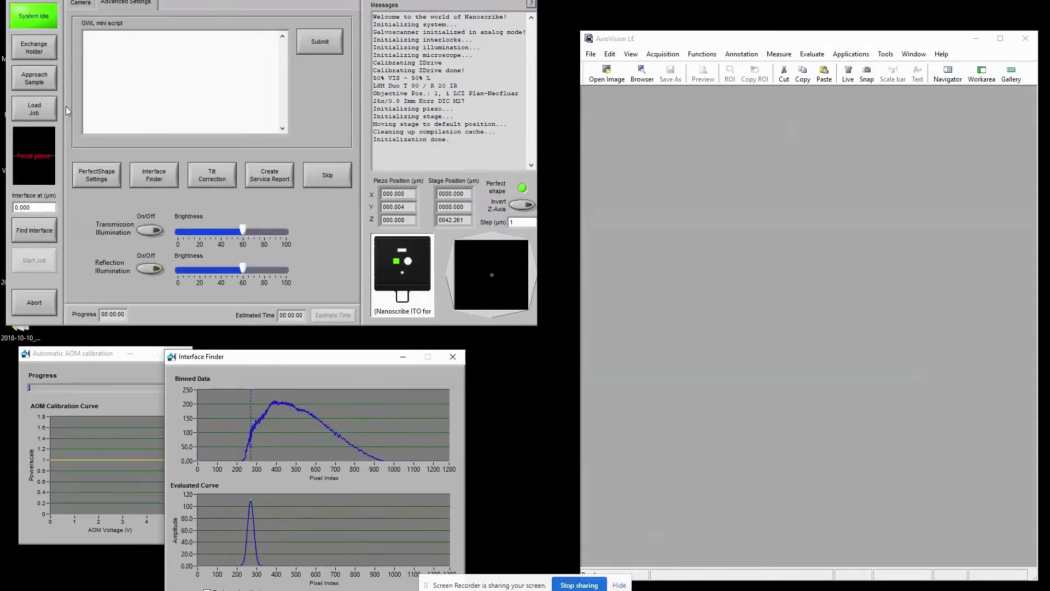
Approach the objective to the sample and switch on transmission illumination.
{"action": "left_click", "coordinate": [40, 84]}
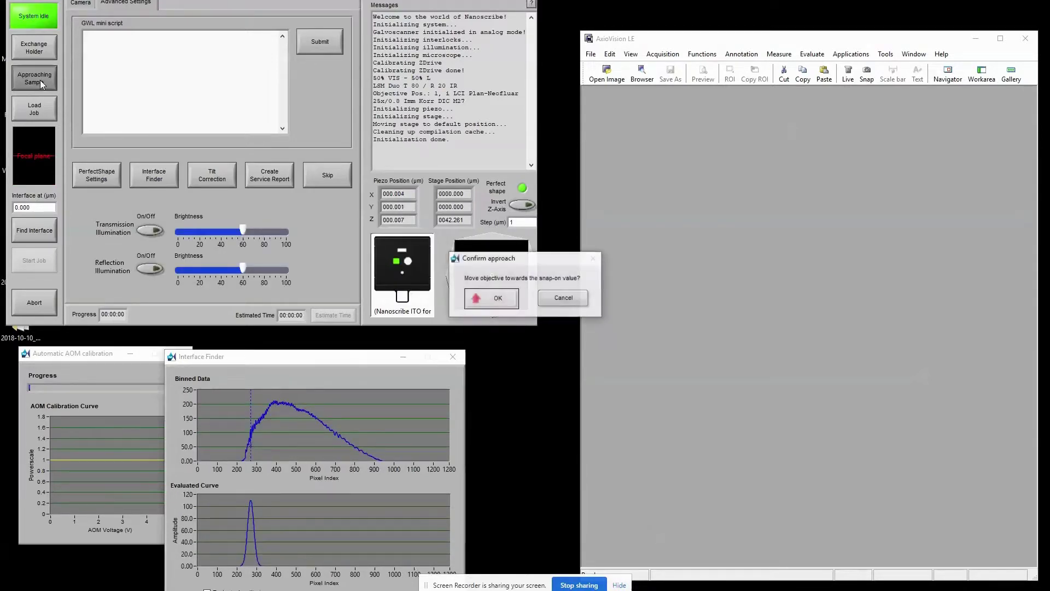
{"action": "left_click", "coordinate": [489, 301]}
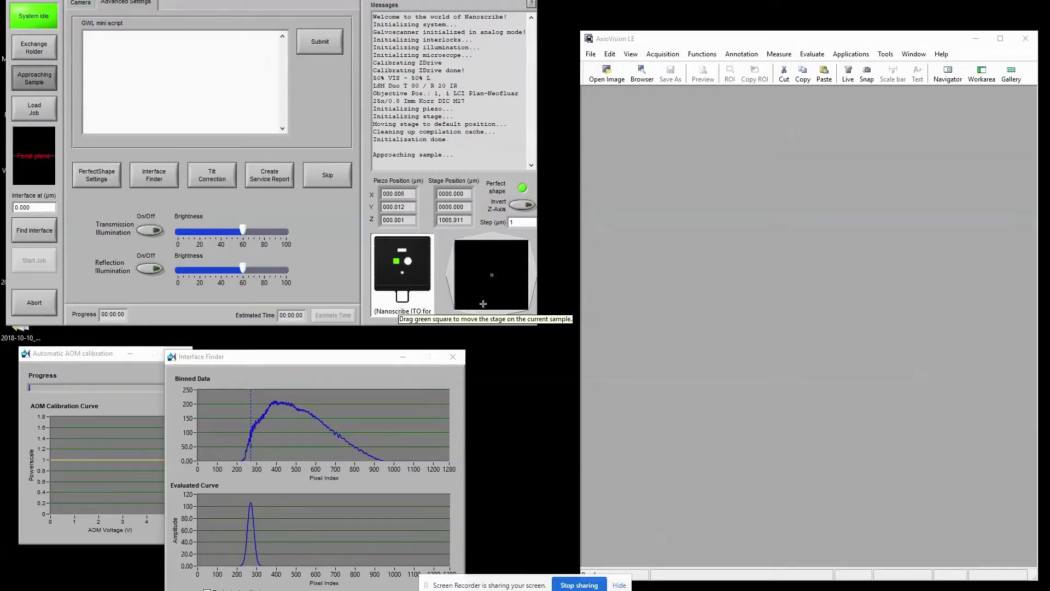
{"action": "left_click", "coordinate": [150, 230]}
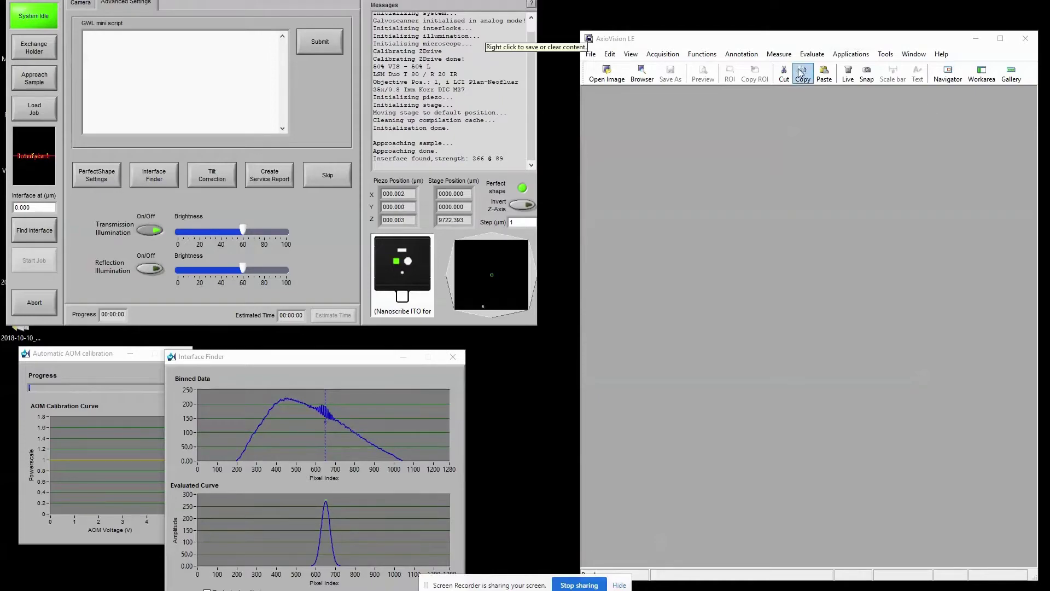
Open the AxioCam live window from the Live toolbar button.
{"action": "left_click", "coordinate": [849, 74]}
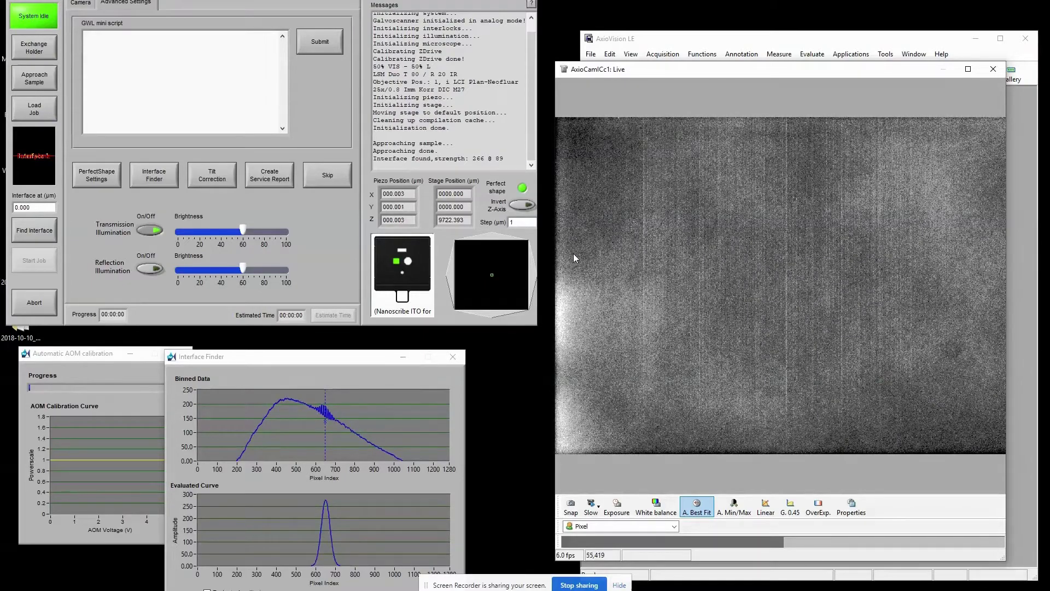
Load GTSymbol_job.gwl from the SummerProgramm folder.
{"action": "left_click", "coordinate": [31, 112]}
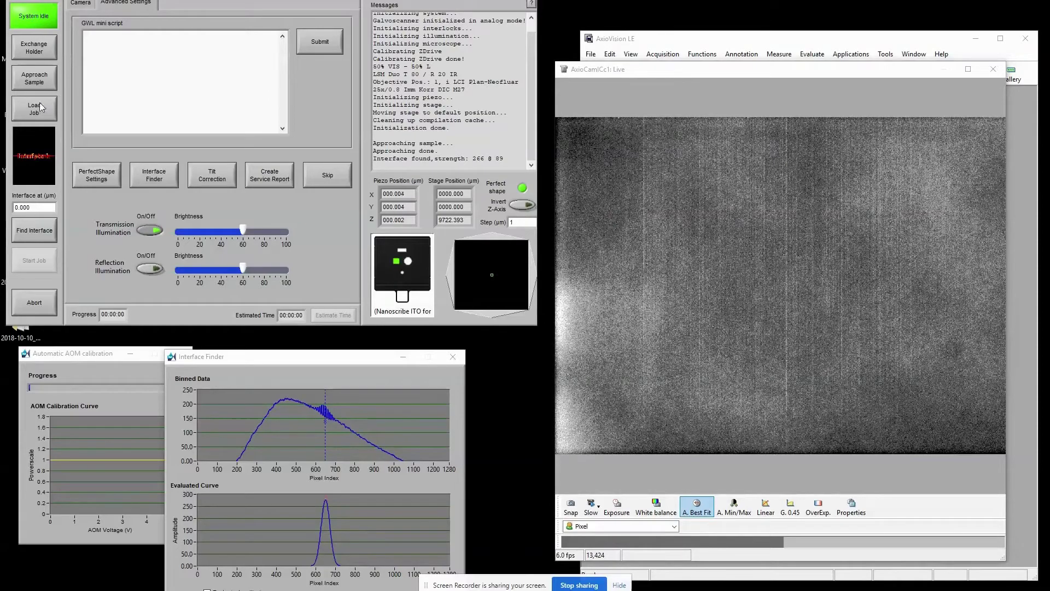
{"action": "left_click", "coordinate": [45, 108]}
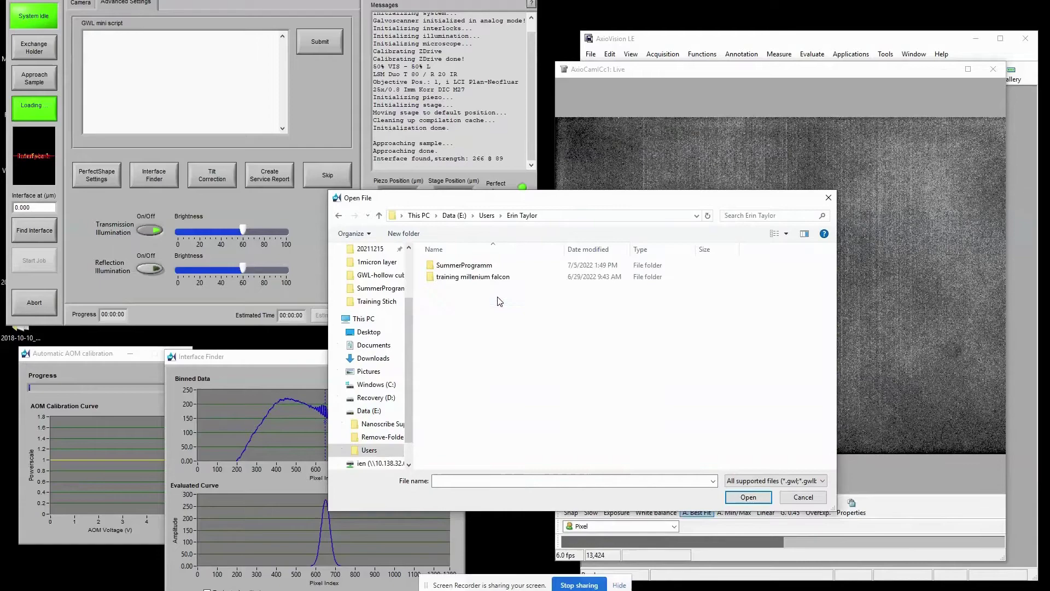
{"action": "double_click", "coordinate": [489, 267]}
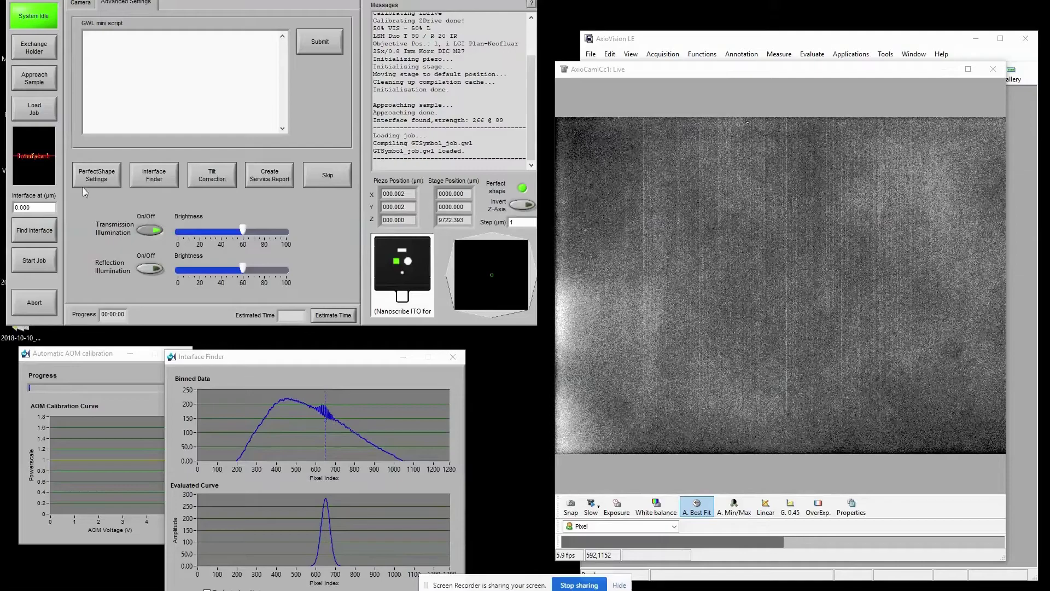
Re-run Find Interface to locate the sample interface (strength 275).
{"action": "left_click", "coordinate": [47, 230]}
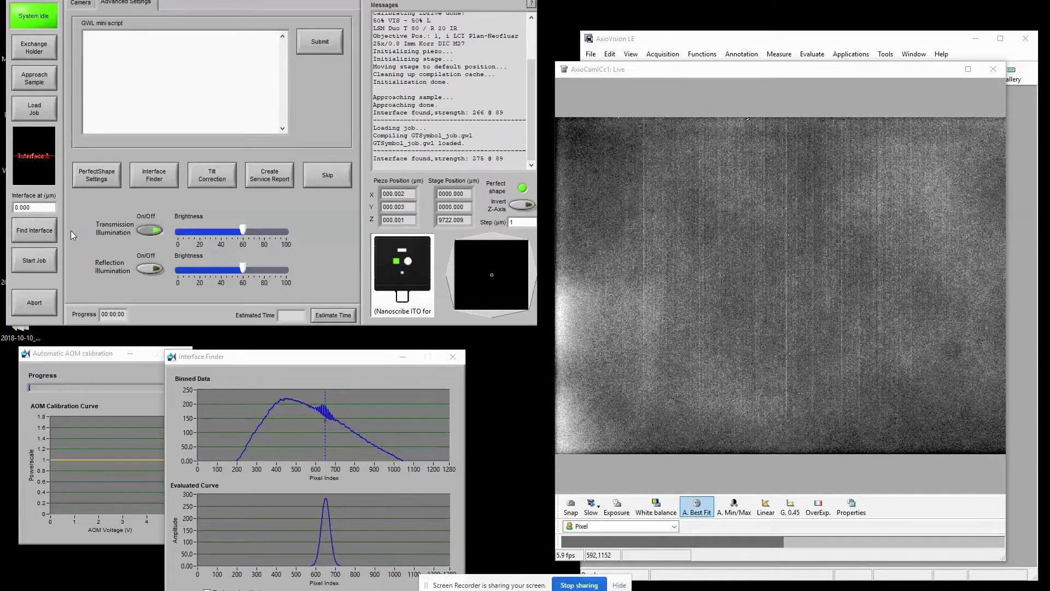
Start the GT logo job and let it run until 'Job done'.
{"action": "left_click", "coordinate": [30, 261]}
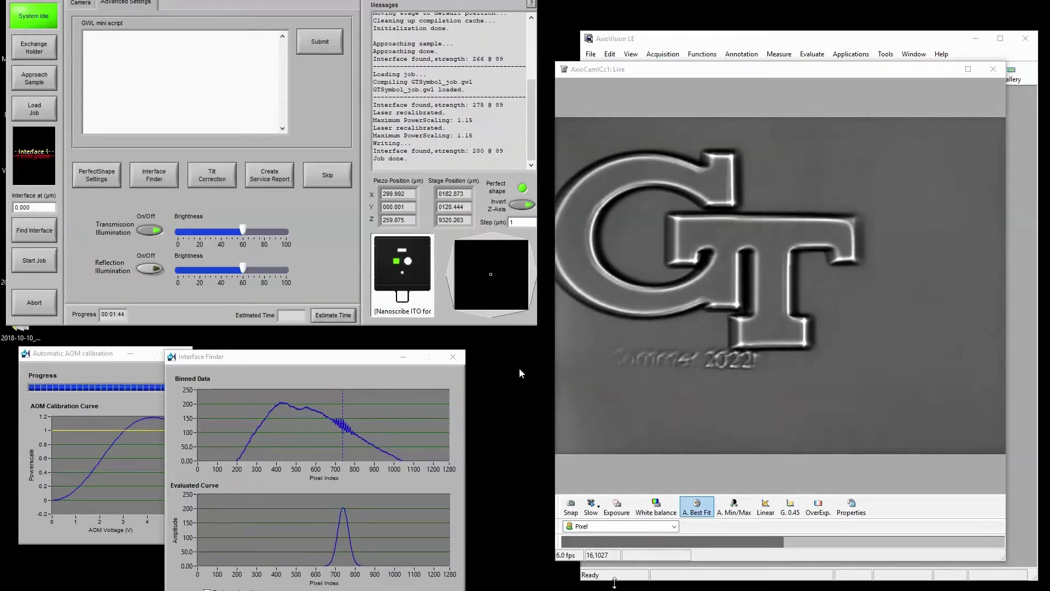
{"action": "mouse_move", "coordinate": [522, 223]}
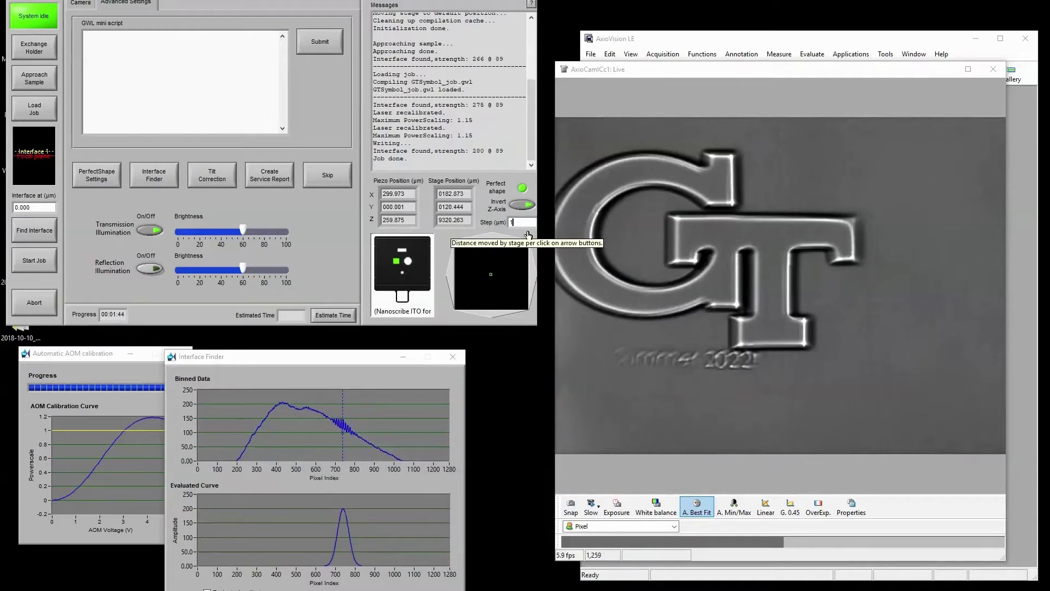
{"action": "type", "text": "00"}
Move the stage three 100 µm steps in negative x and open the job chooser.
{"action": "left_click", "coordinate": [534, 281]}
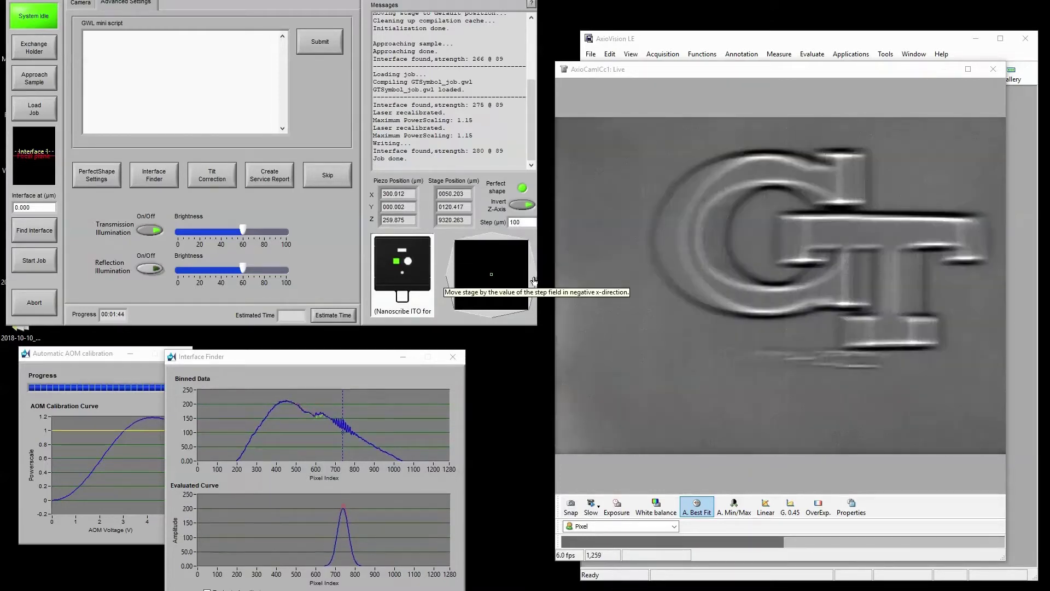
{"action": "left_click", "coordinate": [534, 282]}
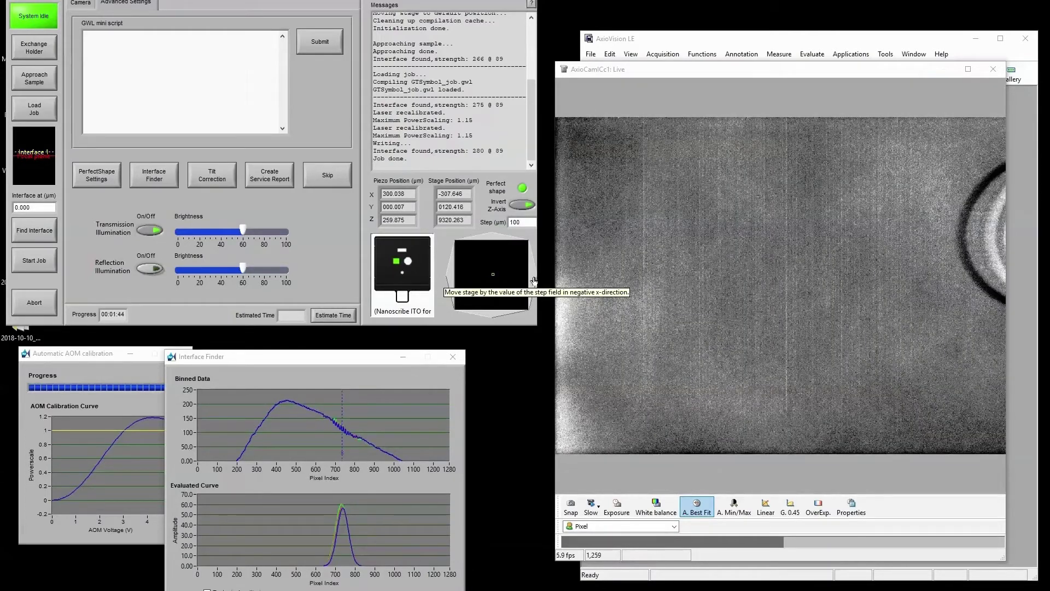
{"action": "left_click", "coordinate": [540, 280]}
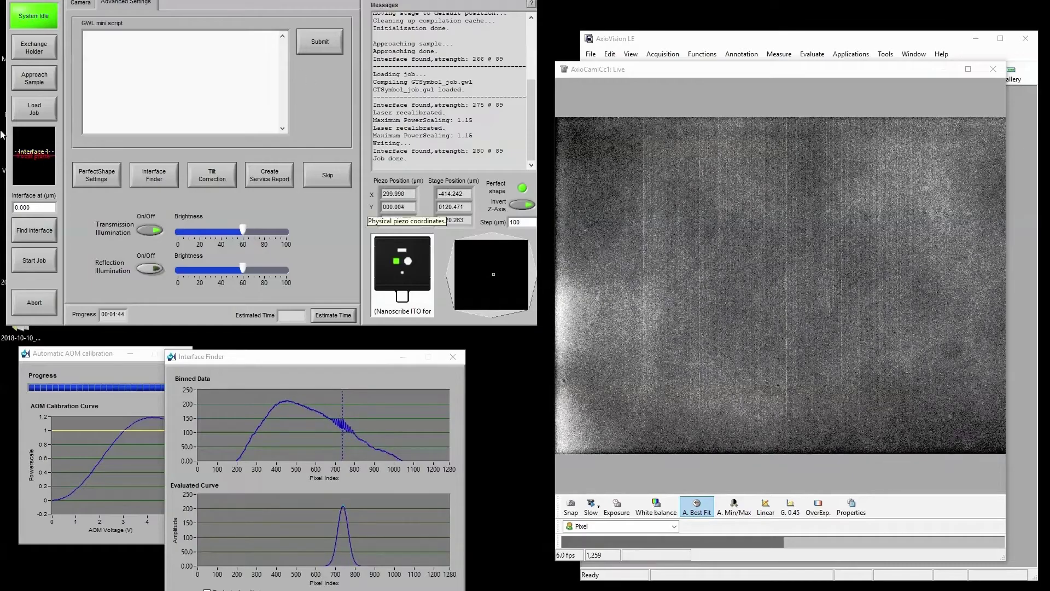
{"action": "left_click", "coordinate": [41, 112]}
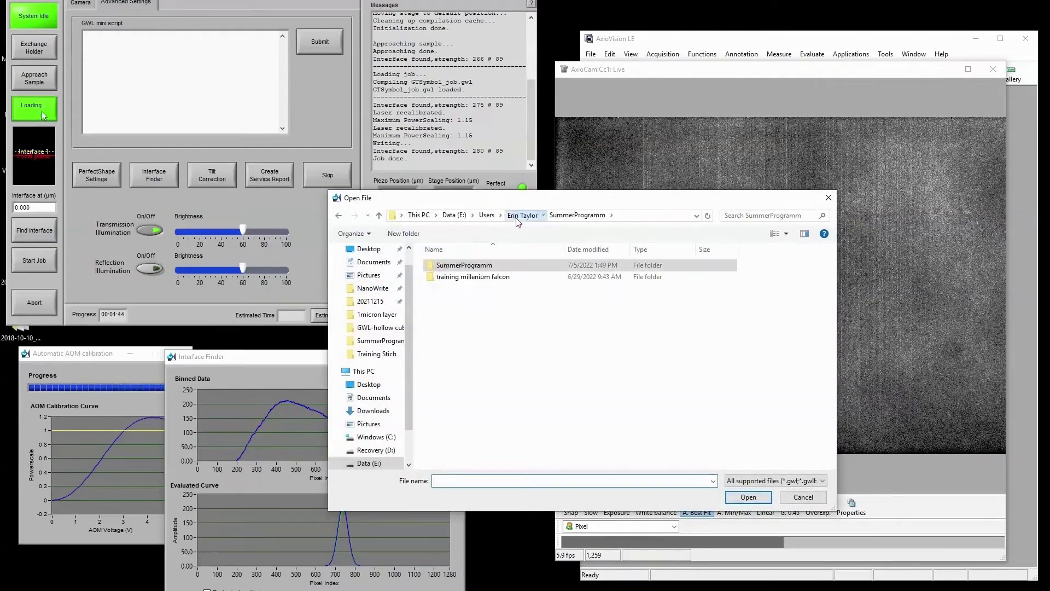
Open millenium_falcon_job.gwl from the training millenium falcon folder and start it.
{"action": "double_click", "coordinate": [498, 280]}
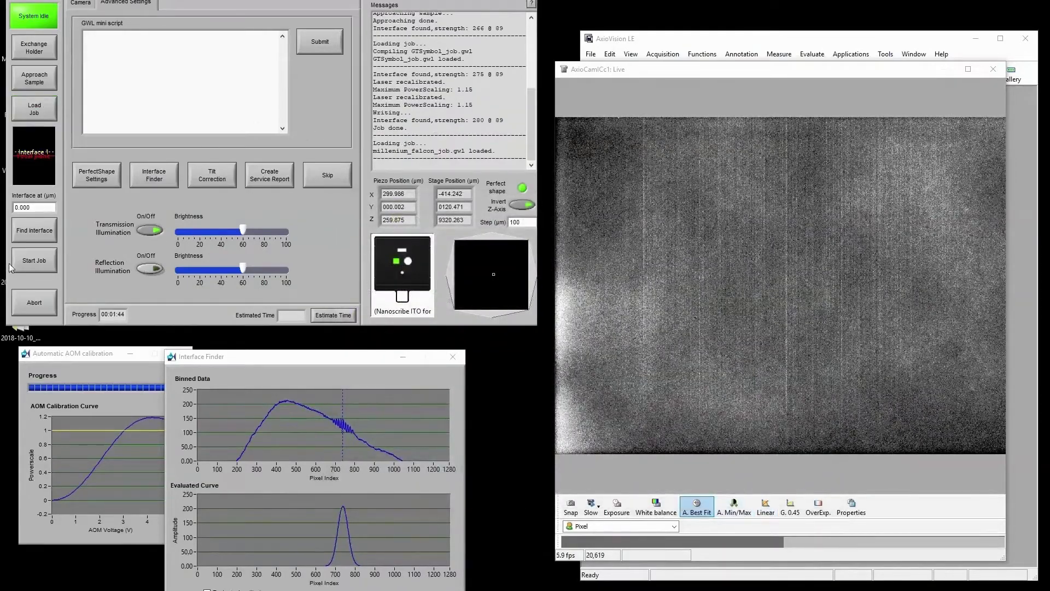
{"action": "left_click", "coordinate": [47, 261]}
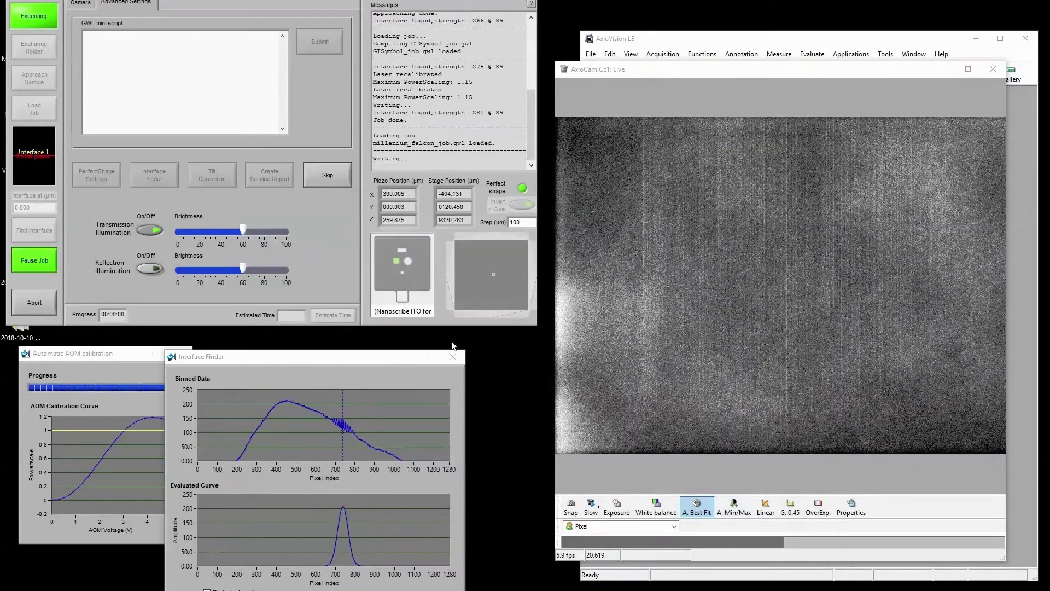